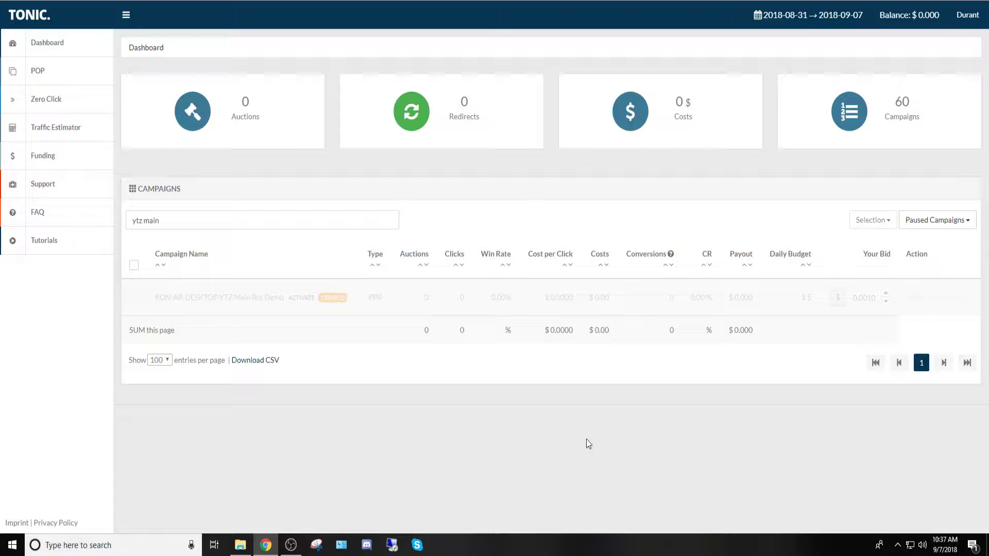
Start a new Zero Click campaign and set its country to Argentina.
click(69, 108)
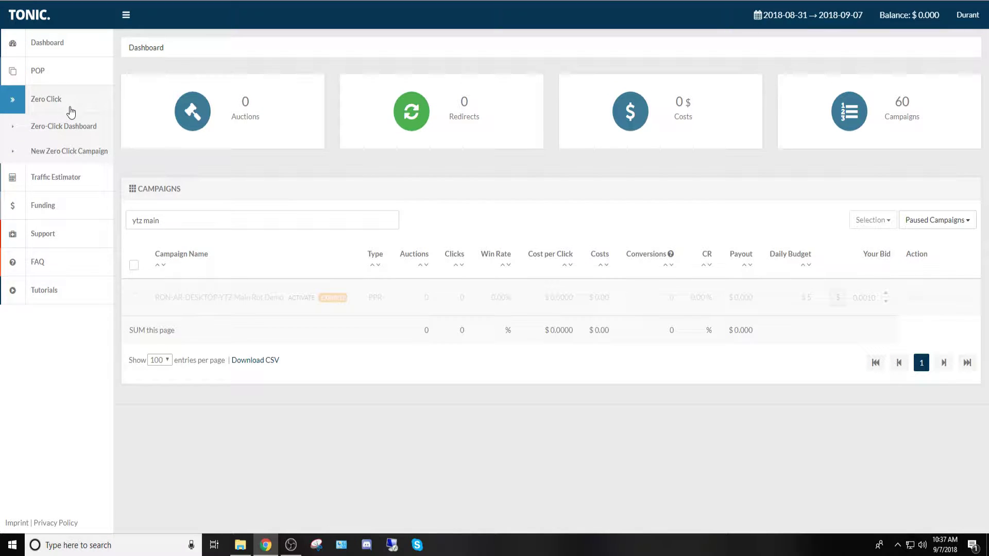
click(79, 153)
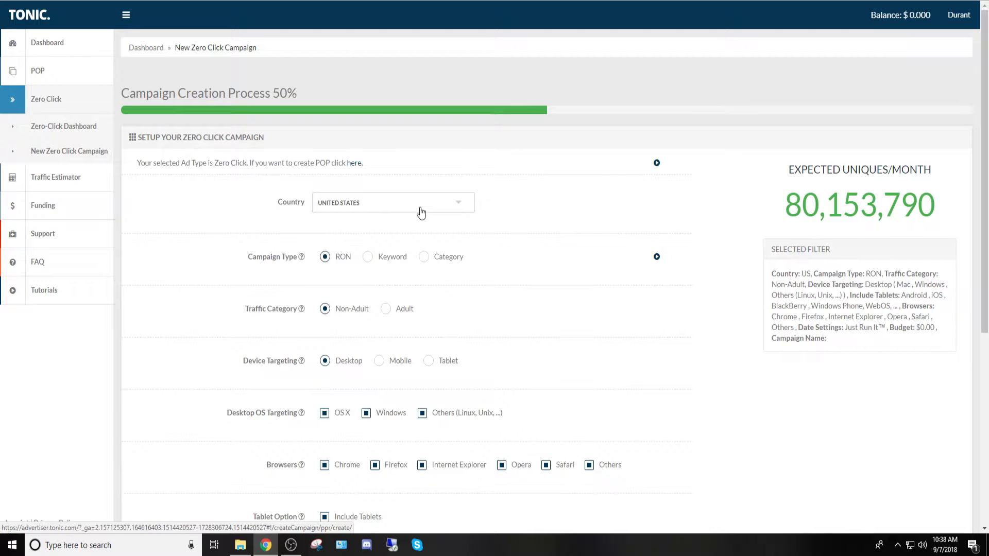
click(421, 212)
scroll(437, 288, up, 8)
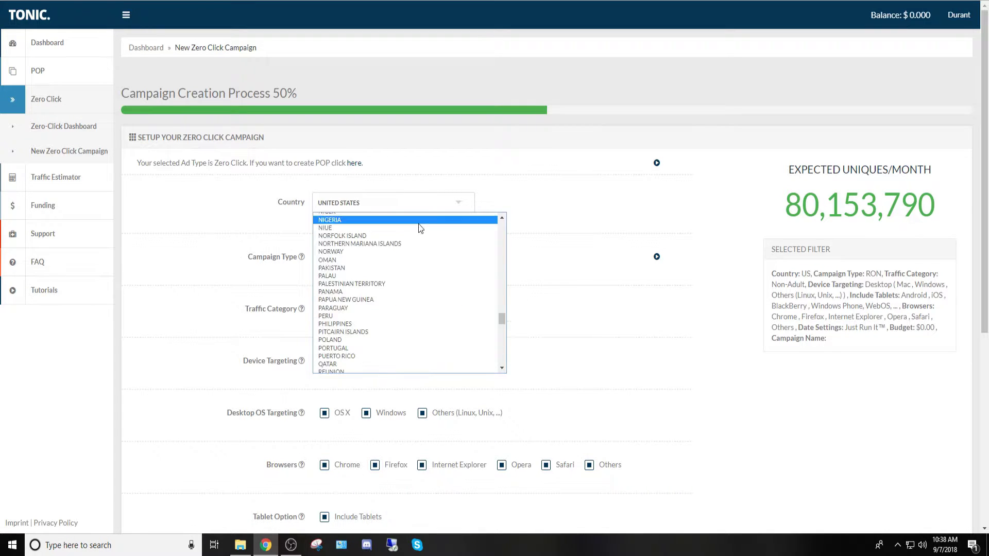
scroll(427, 257, up, 15)
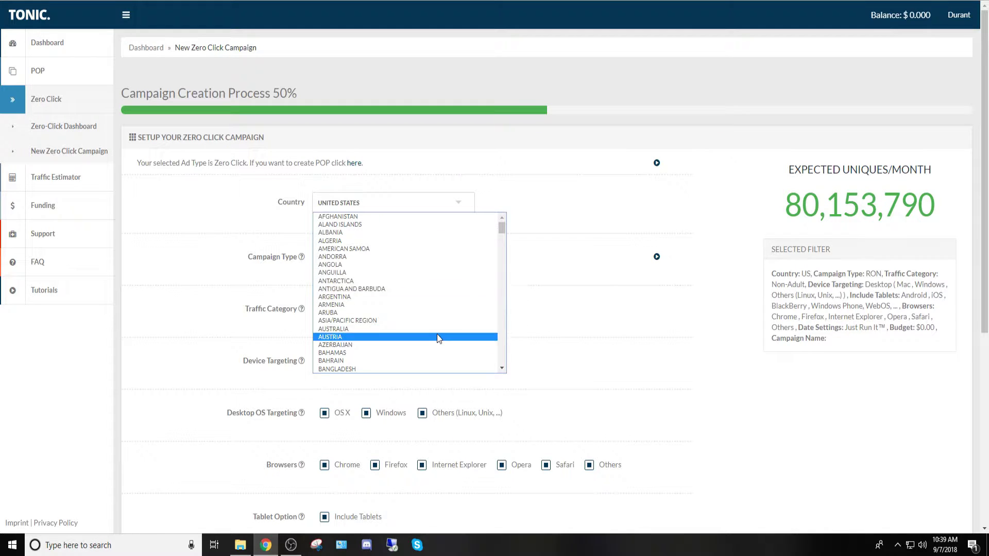
click(428, 297)
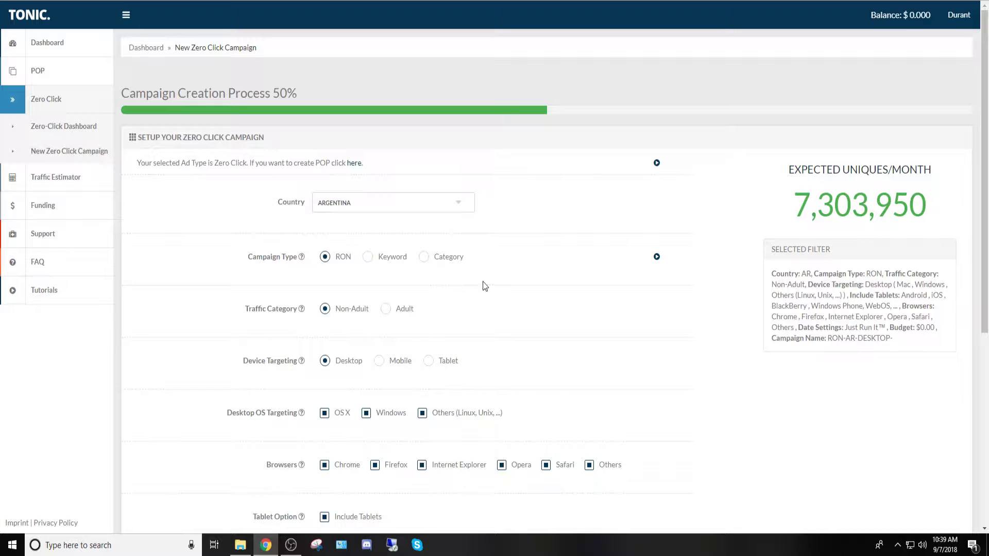
Review the Keyword and Category campaign type dialogs, cancelling each one to keep the RON type.
mouse_move(295, 263)
click(368, 259)
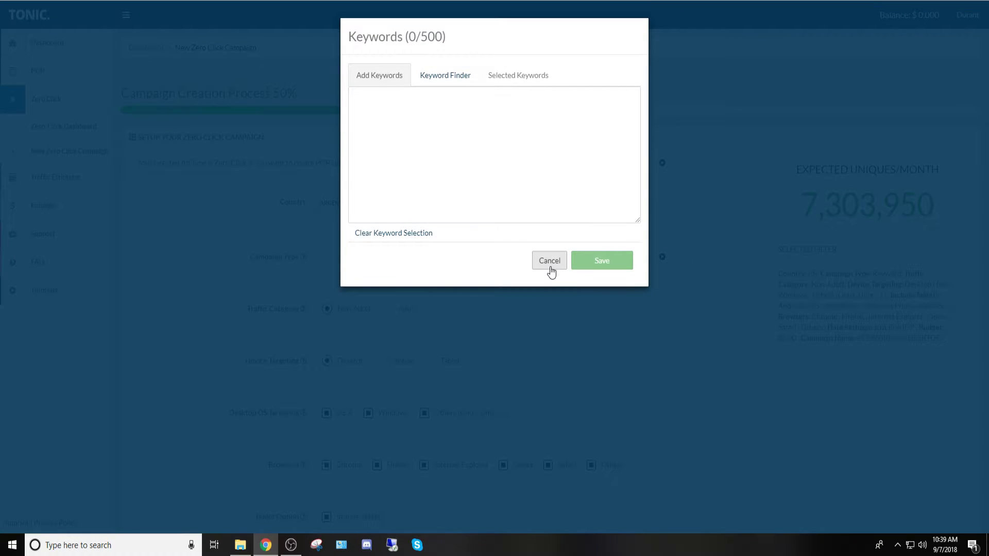
click(550, 263)
click(419, 256)
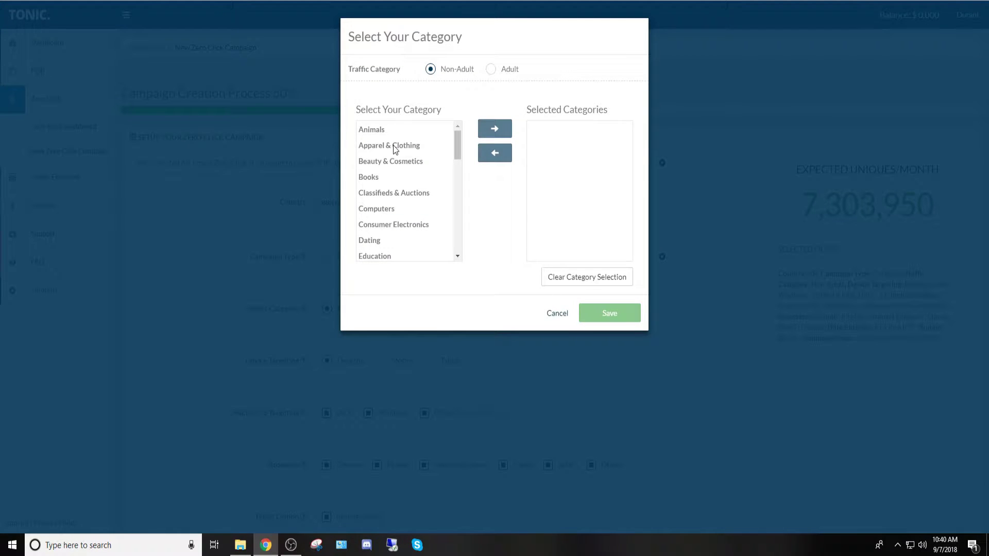
click(557, 314)
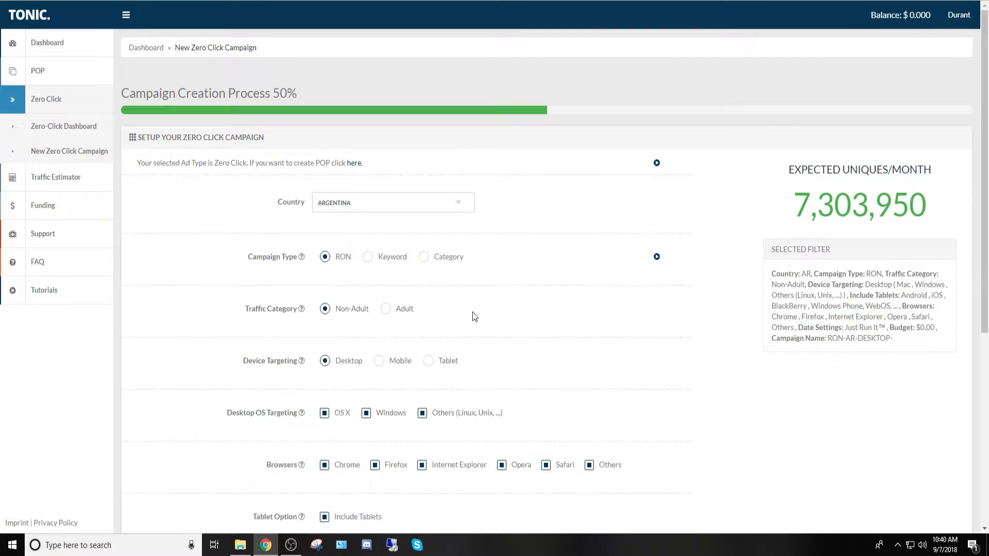
Exclude tablets from the campaign's device targeting.
scroll(476, 315, down, 1)
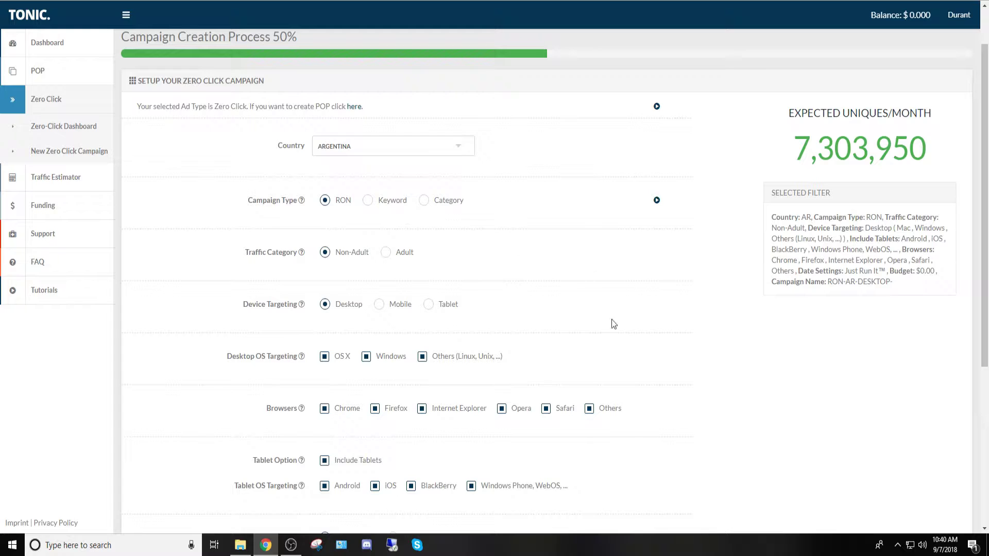
scroll(583, 287, down, 1)
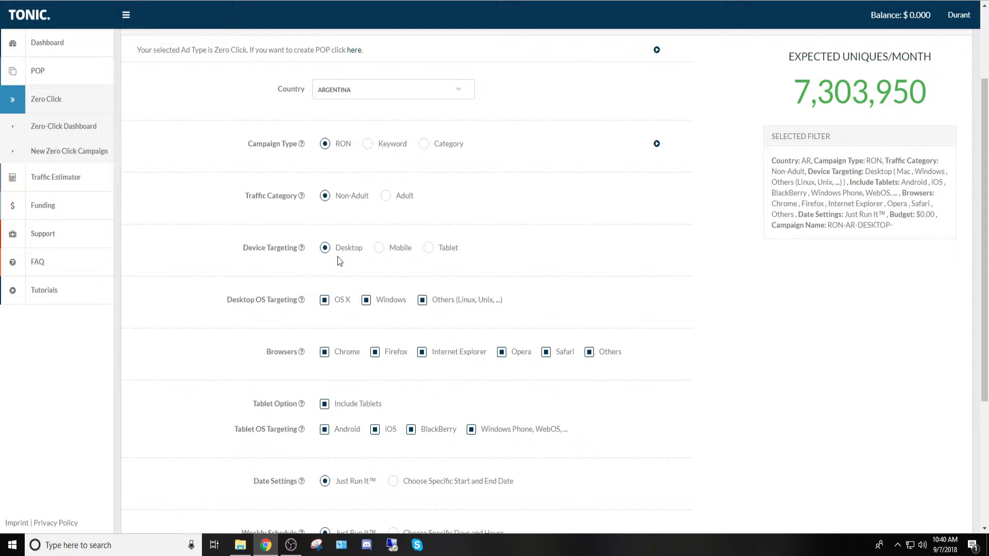
scroll(539, 266, down, 2)
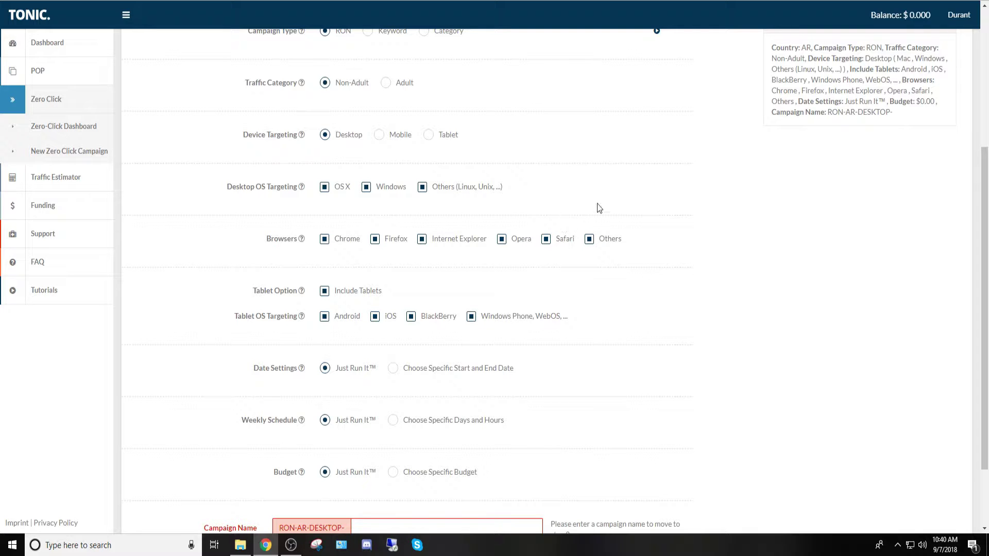
scroll(595, 252, down, 3)
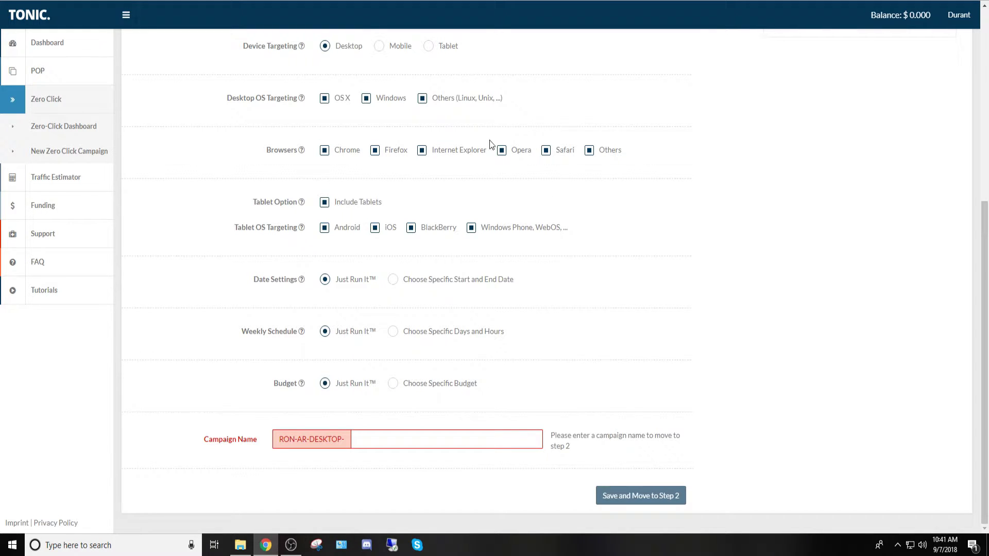
click(326, 204)
Choose a specific campaign budget and set it to $5.
click(393, 383)
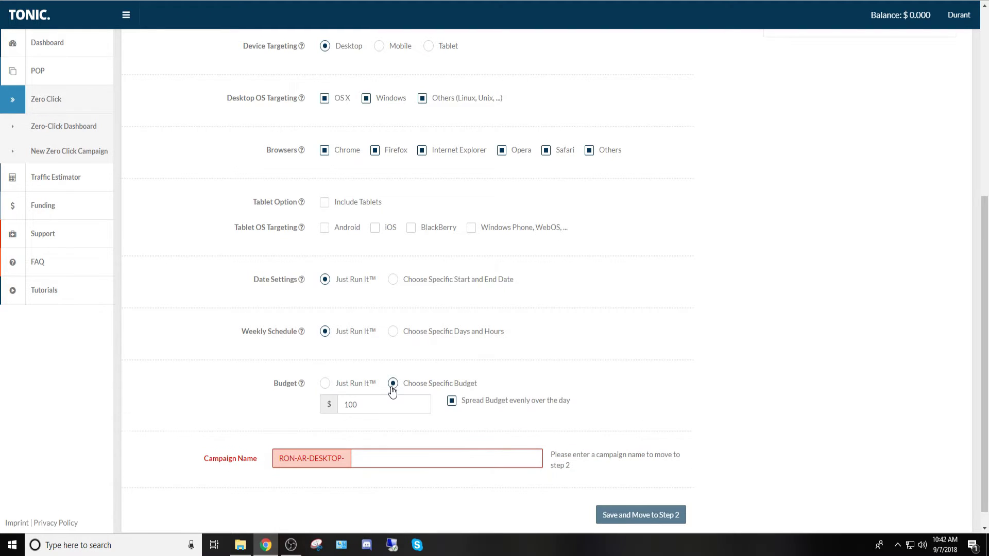
drag(385, 405, 338, 414)
key(BackSpace)
click(635, 379)
Enter YTZ MAIN ROT in capitals as the campaign name and save the setup to continue to step 2.
click(493, 457)
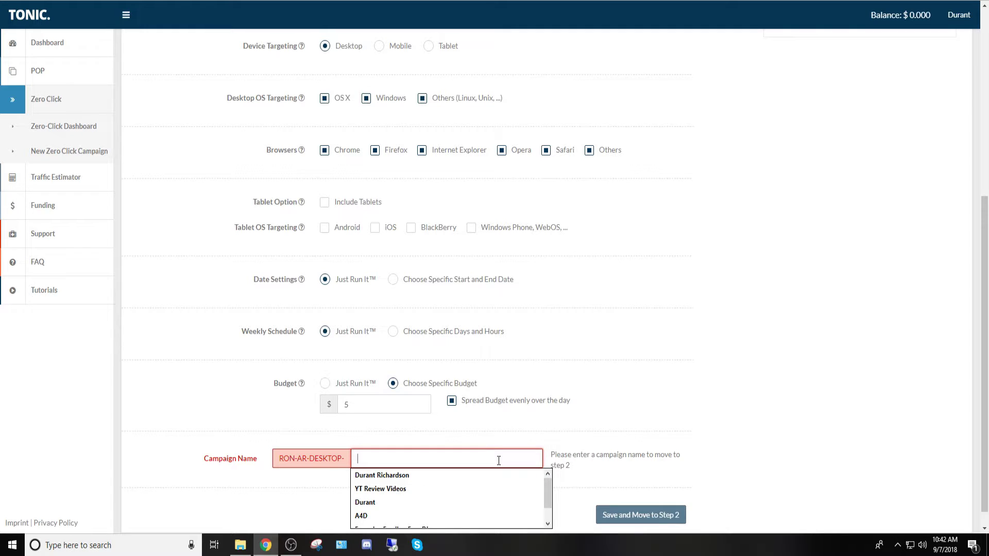
text(ytz)
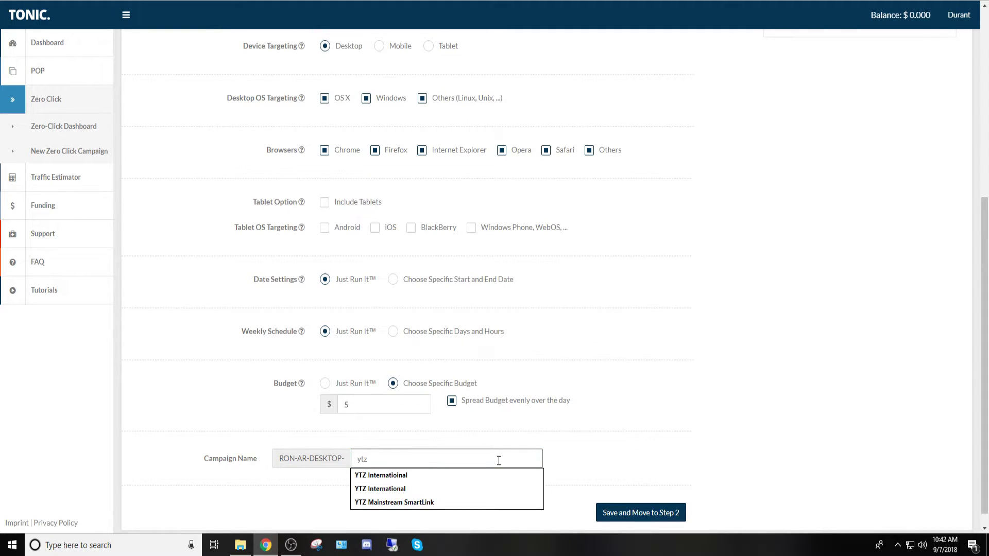
text( main)
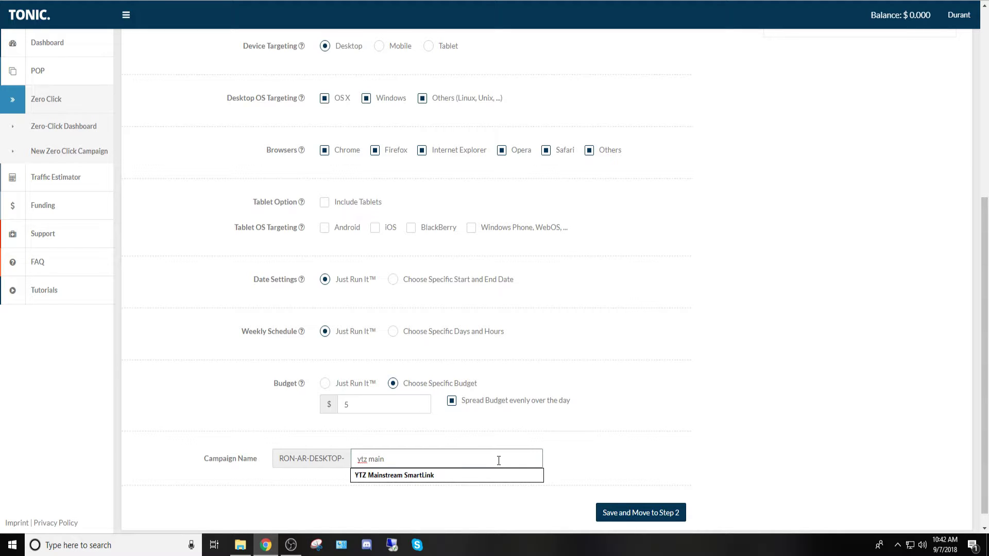
text( rot)
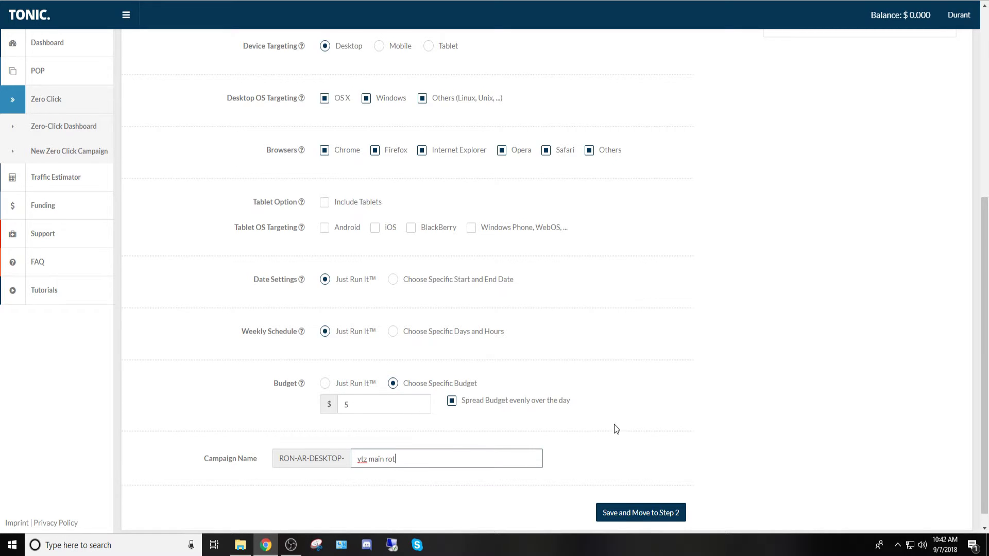
scroll(613, 424, down, 1)
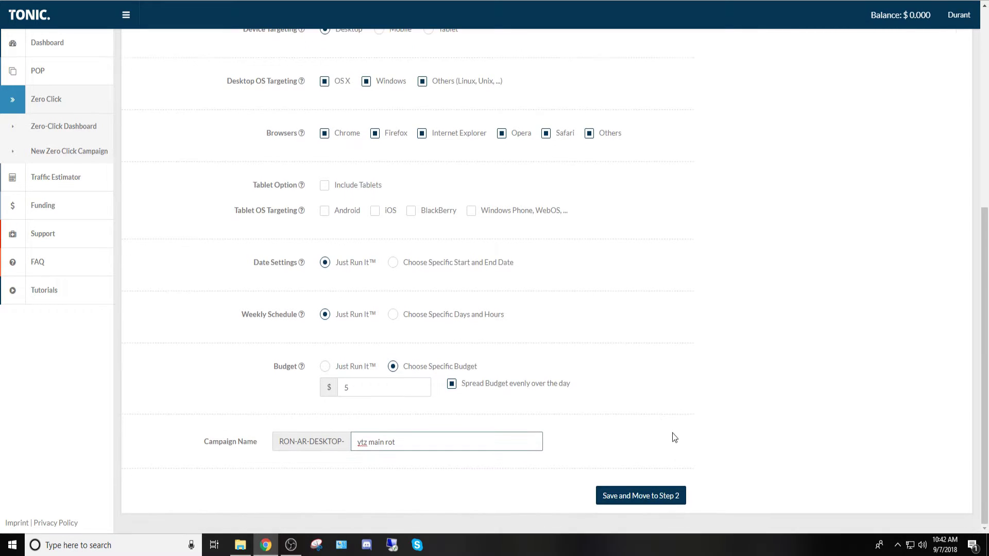
double_click(360, 443)
key(BackSpace)
text(YTZ)
double_click(373, 442)
drag(401, 443, 375, 449)
text(MAIN ROT)
click(641, 496)
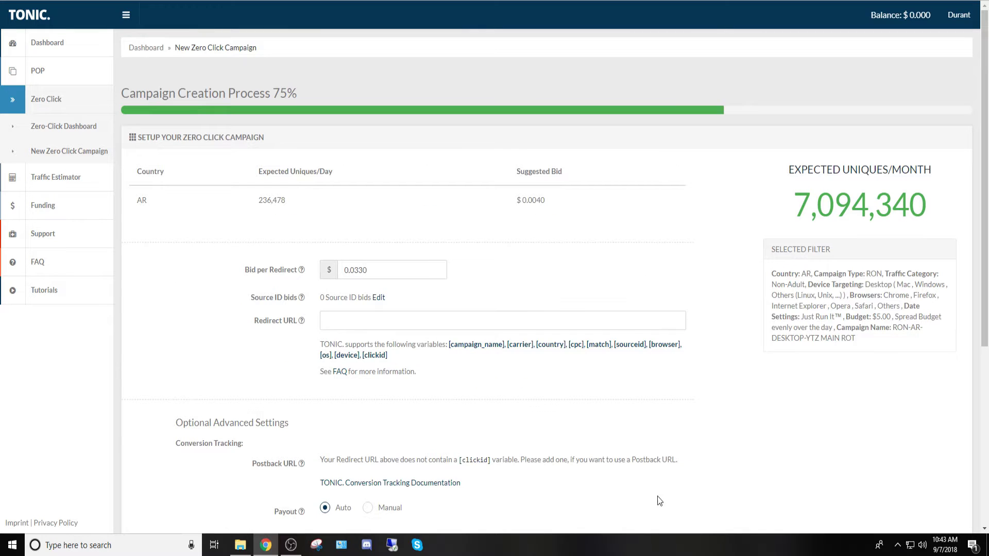
Set the bid per redirect to $0.001.
scroll(464, 283, down, 1)
scroll(471, 279, up, 1)
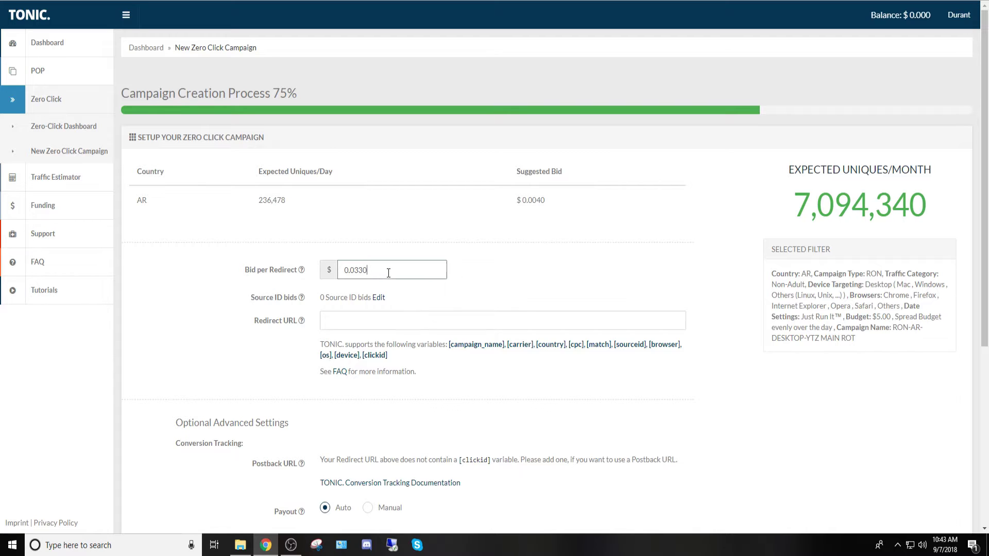
double_click(341, 272)
click(403, 271)
double_click(341, 275)
text(.00)
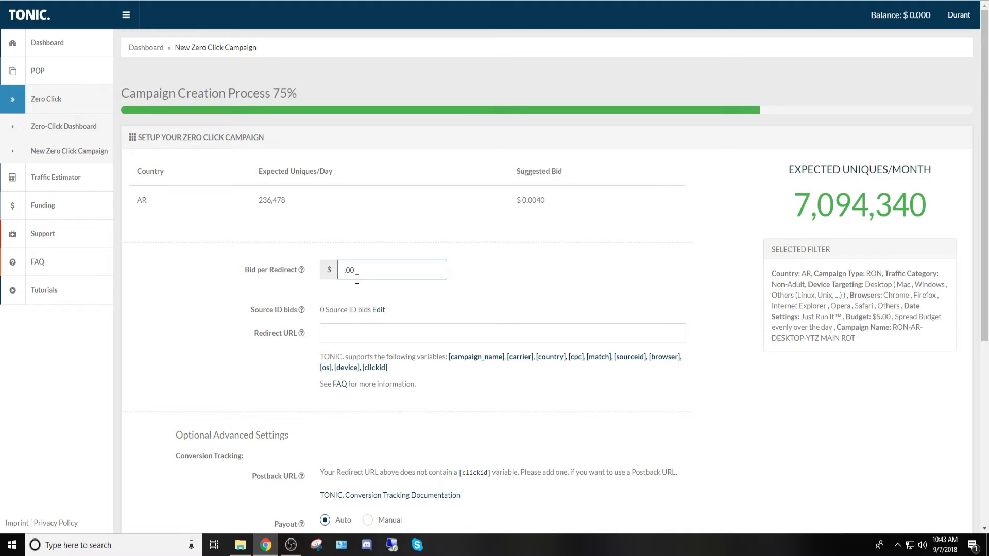
text(1)
click(344, 273)
text(0)
click(533, 276)
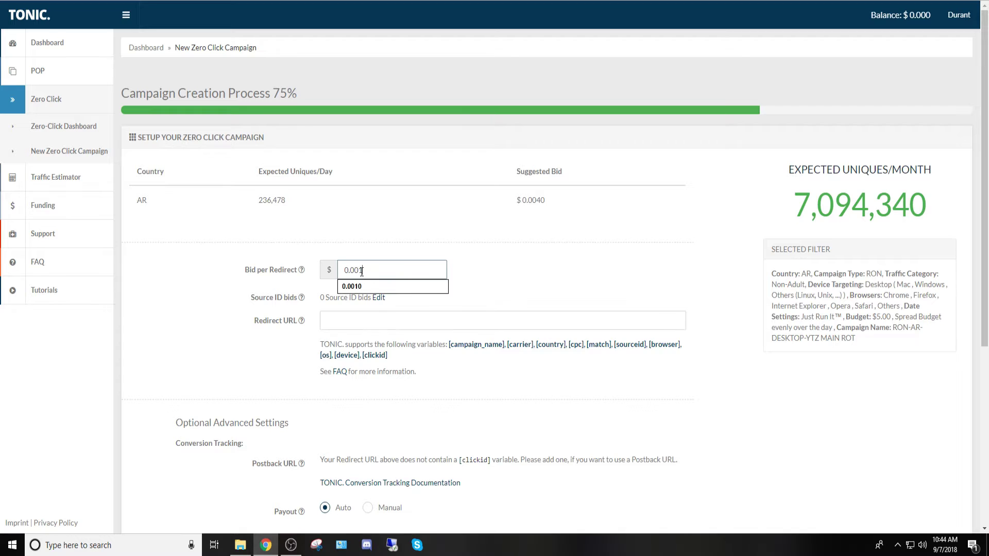
Try bids per redirect of $0.0014 and $0.004, returning the bid to $0.001.
click(386, 286)
key(BackSpace)
text(4)
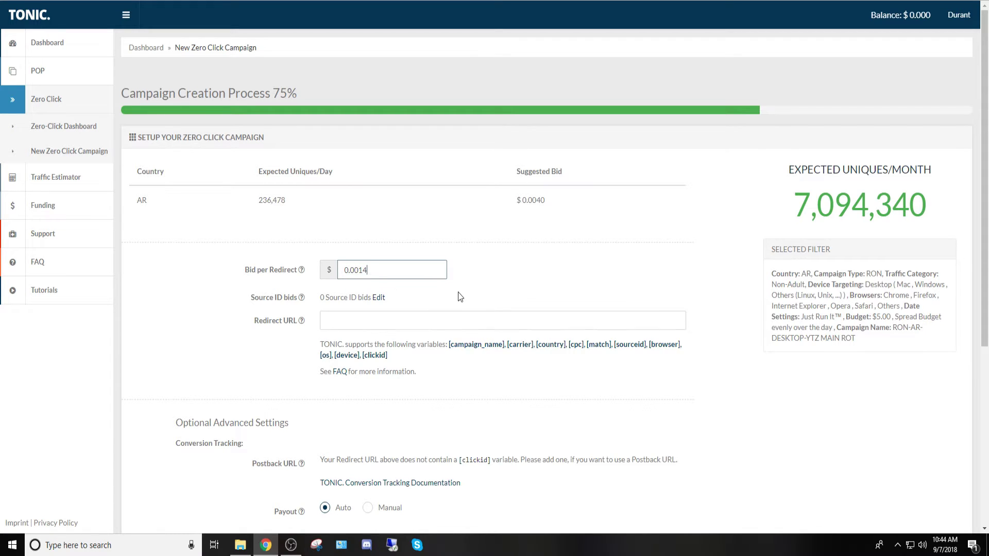
key(BackSpace)
key(BackSpace)
text(4)
key(BackSpace)
text(1)
click(485, 258)
Try a bid per redirect of $0.002, returning the bid to $0.001.
click(366, 273)
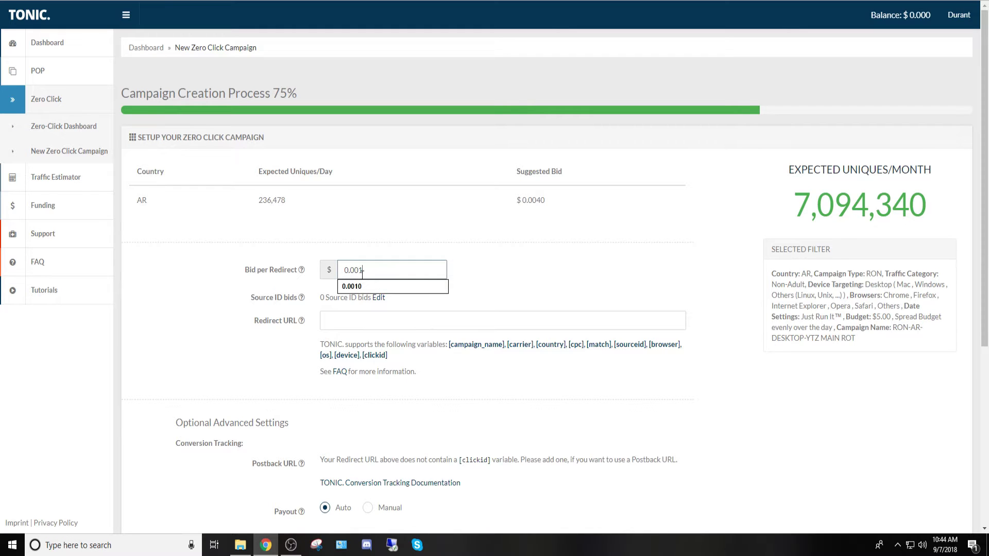
drag(362, 272, 360, 275)
text(2)
click(515, 290)
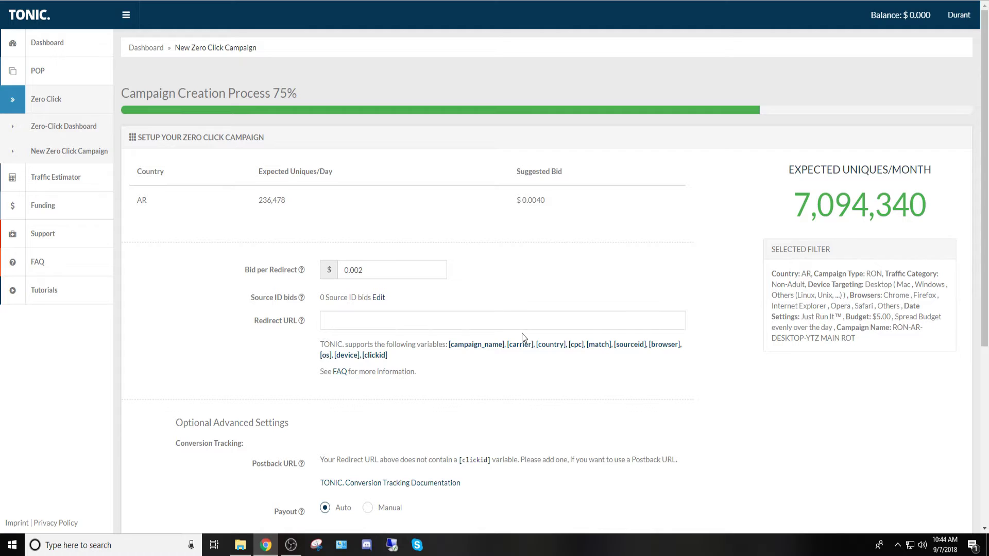
click(378, 268)
key(BackSpace)
text(1)
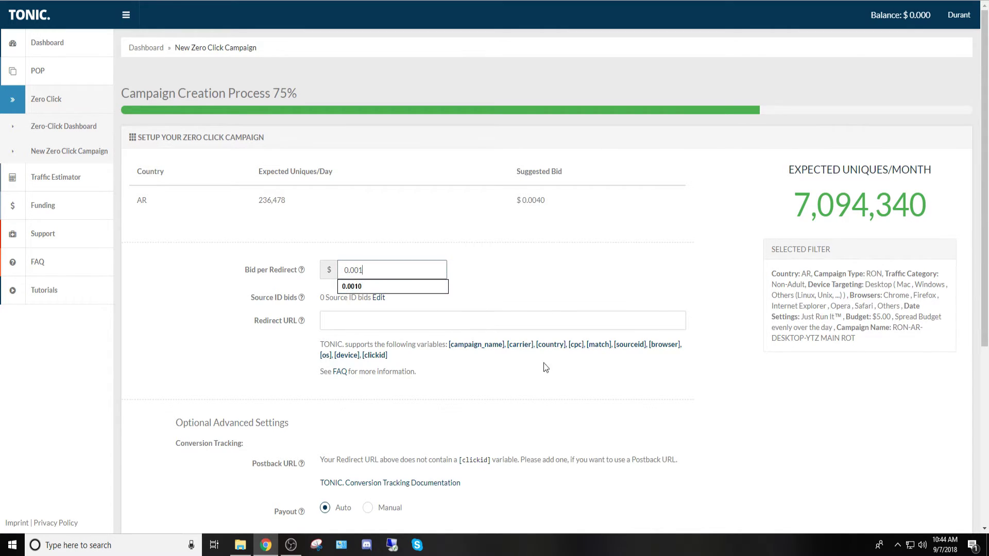
click(540, 404)
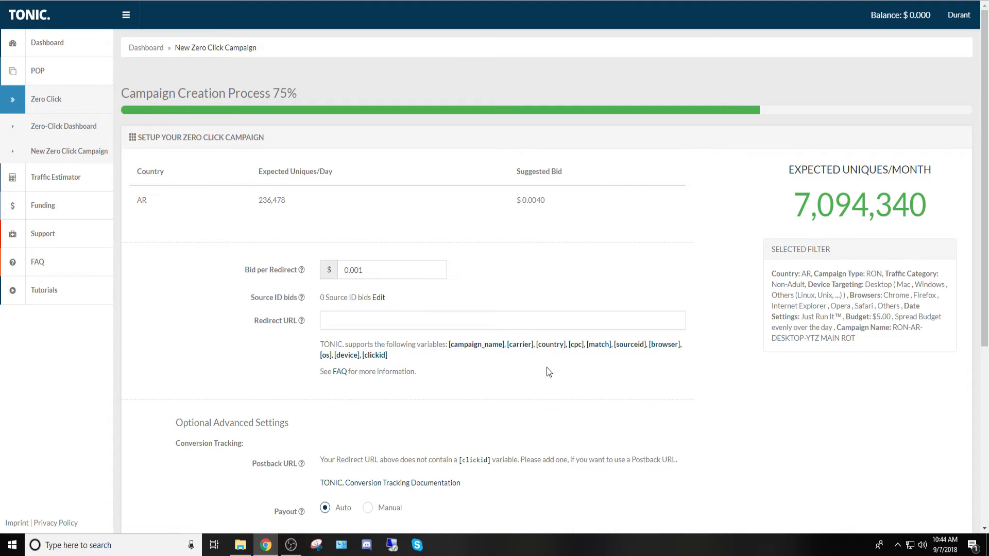
Switch to the tracker and copy the Campaign URL from the links of the TONIC - Shadow Profit Secrets Demo campaign.
scroll(545, 367, down, 1)
click(362, 264)
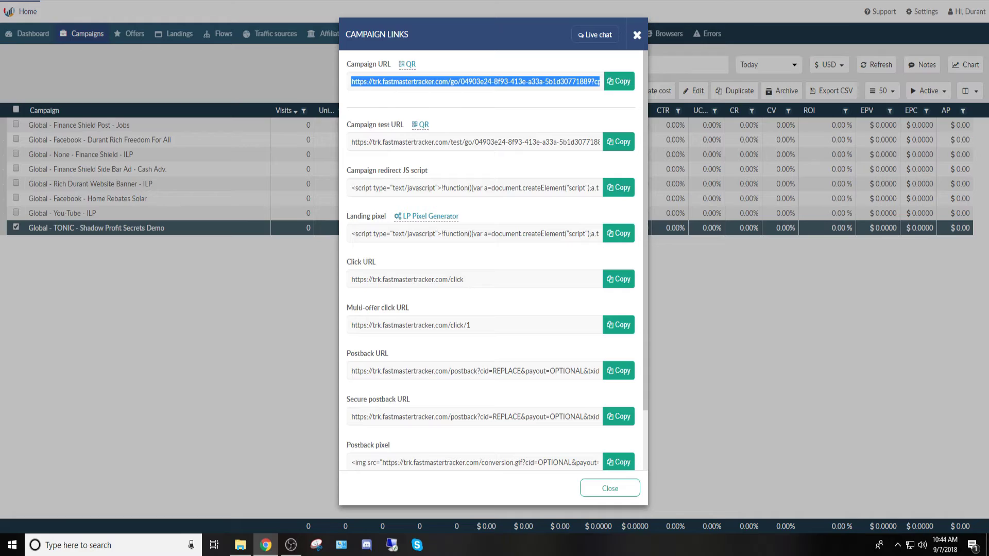
click(502, 69)
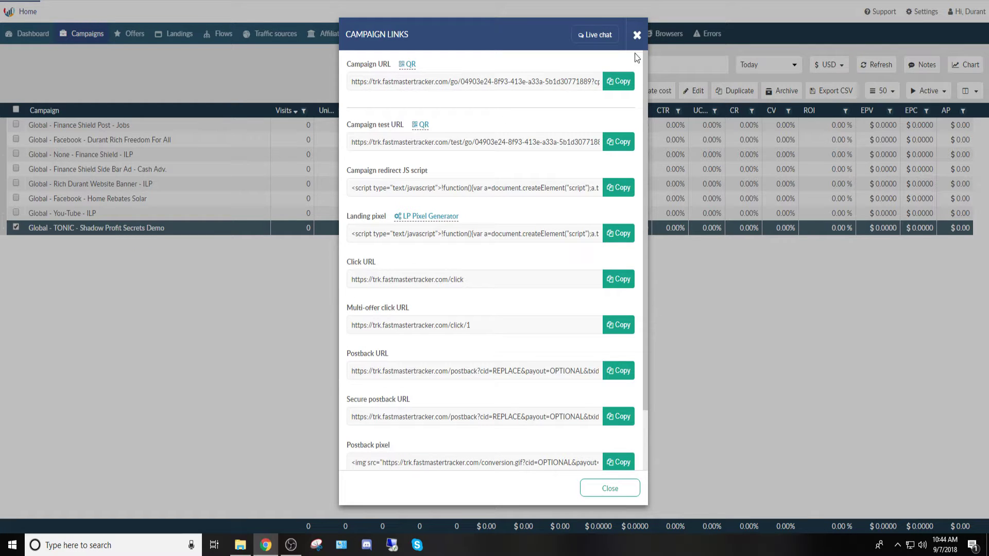
click(636, 34)
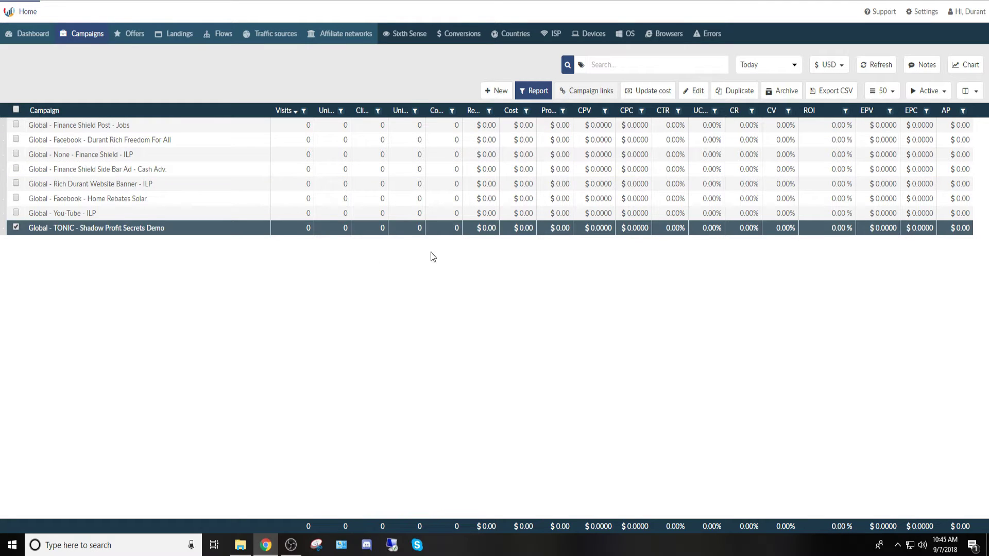
click(592, 91)
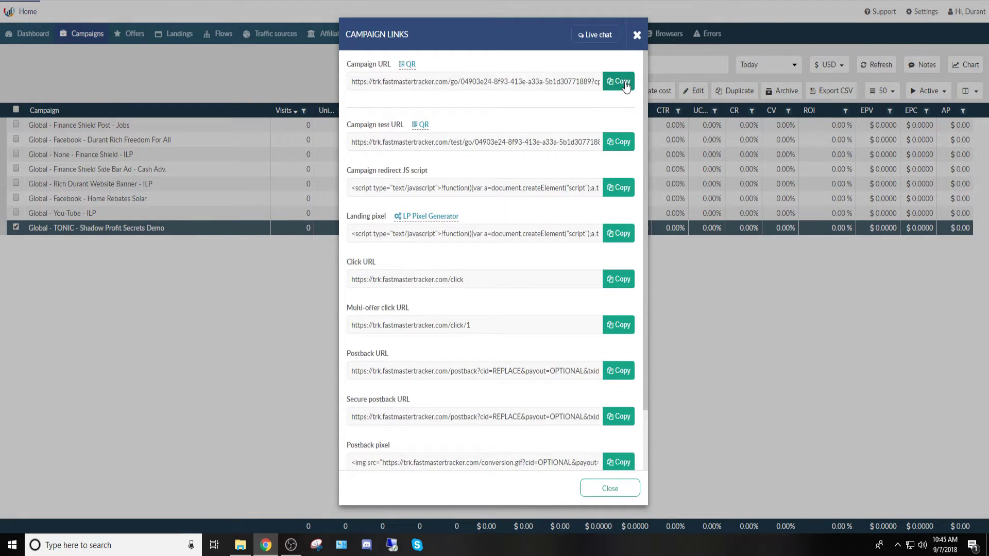
click(625, 82)
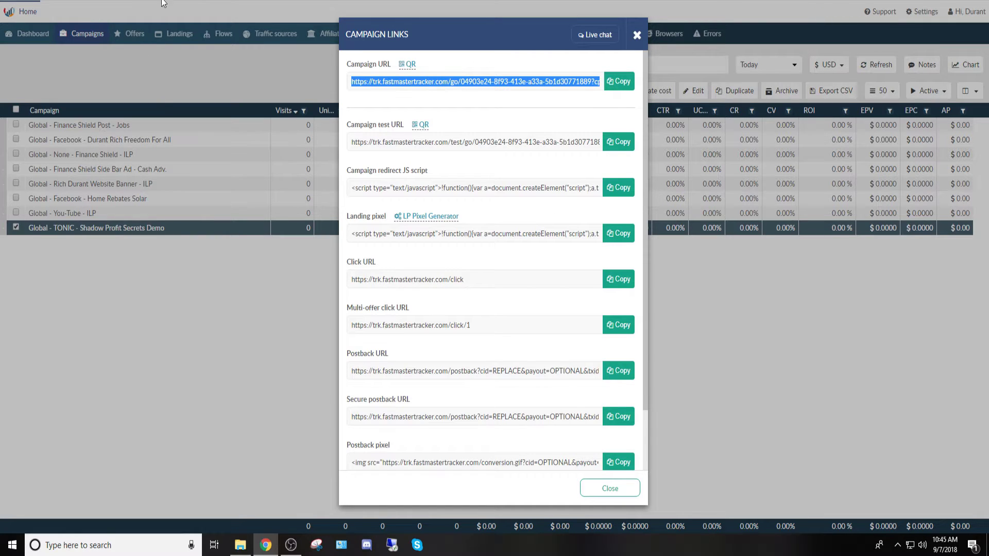
Return to the TONIC campaign setup and paste the copied tracking link as the Redirect URL.
key(ctrl+Tab)
click(358, 260)
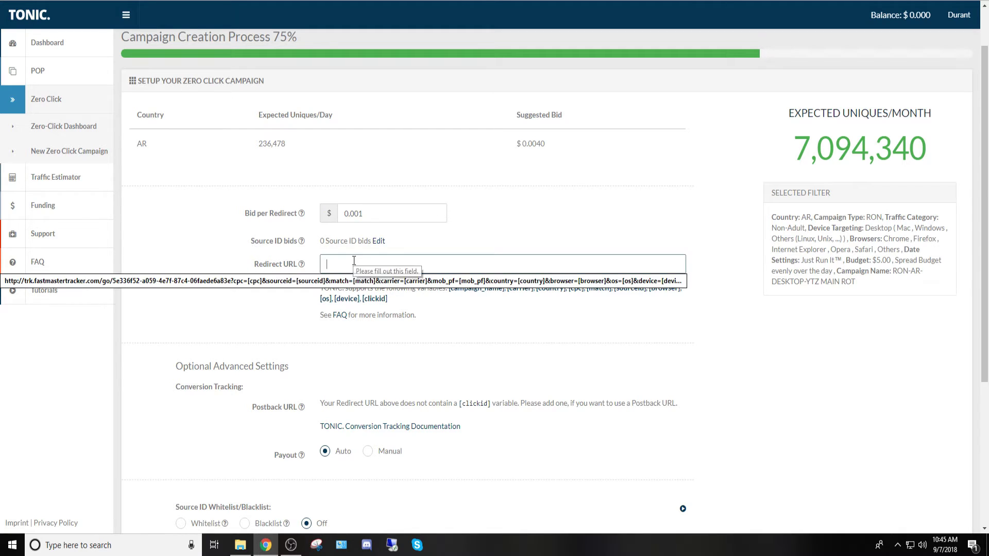
key(ctrl+v)
click(239, 310)
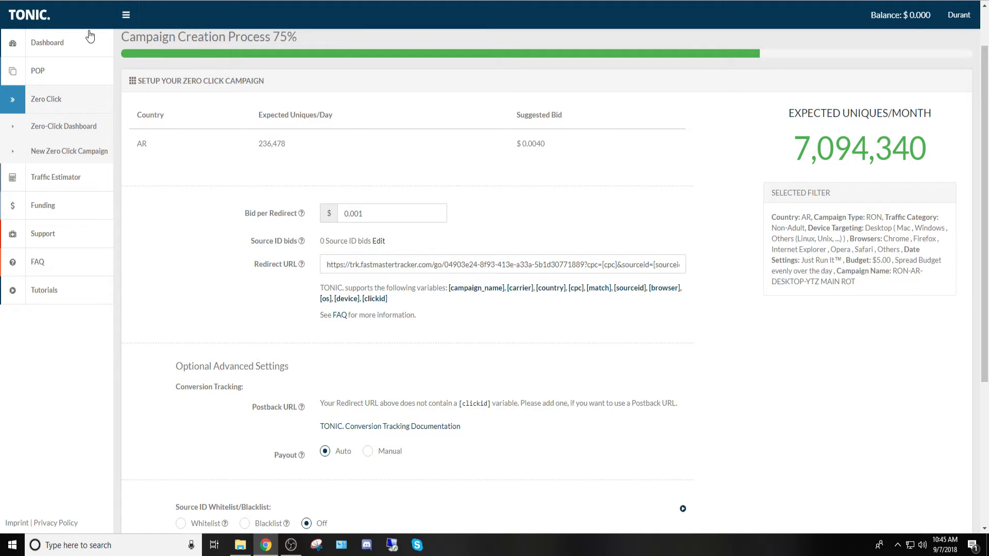
Copy the Campaign test URL from the tracker's campaign links, open it in a new browser tab, and close the links dialog.
key(ctrl+Tab)
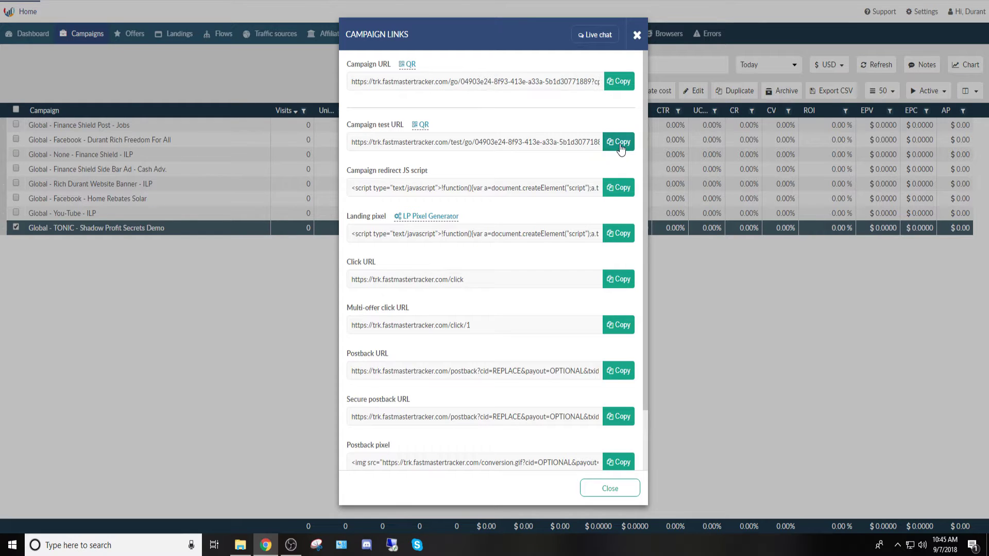
click(621, 148)
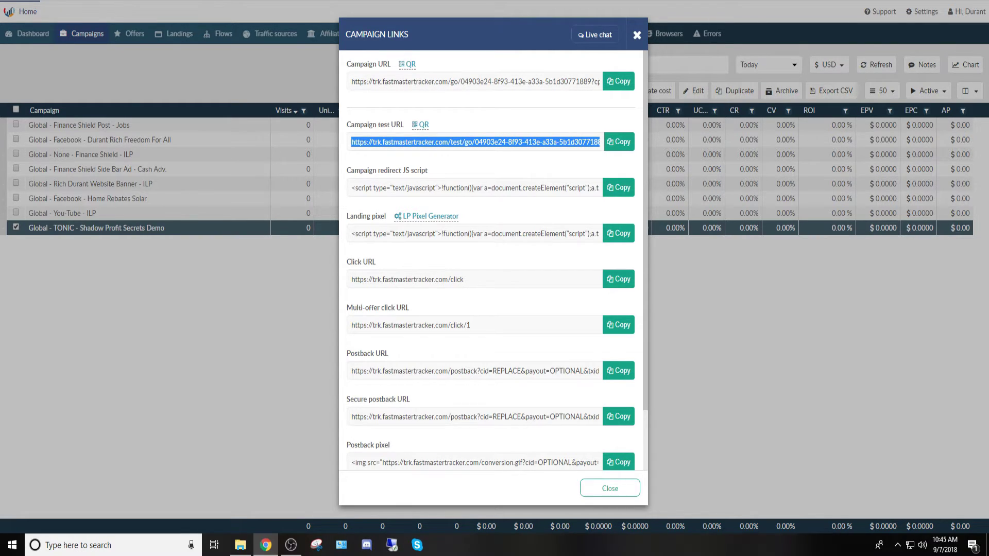
key(ctrl+t)
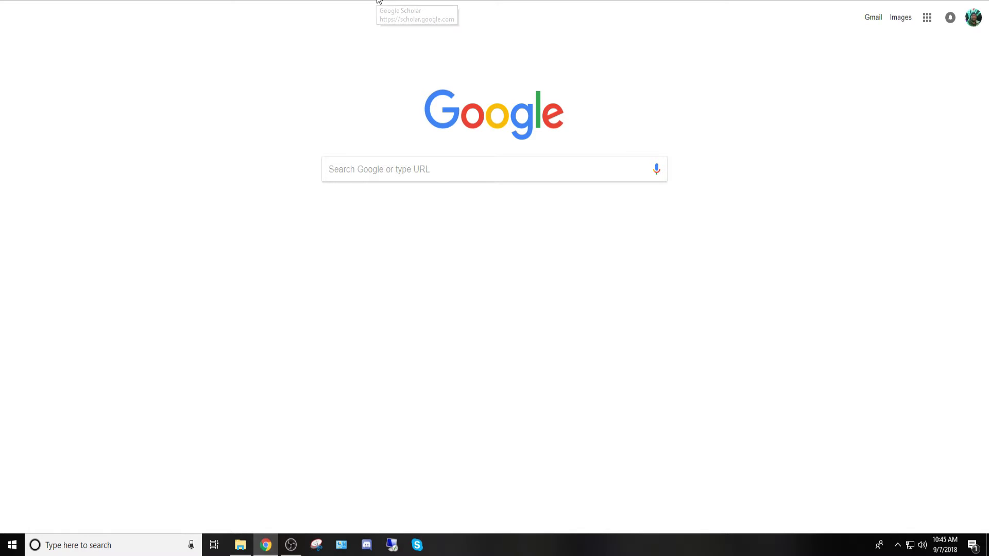
key(ctrl+v)
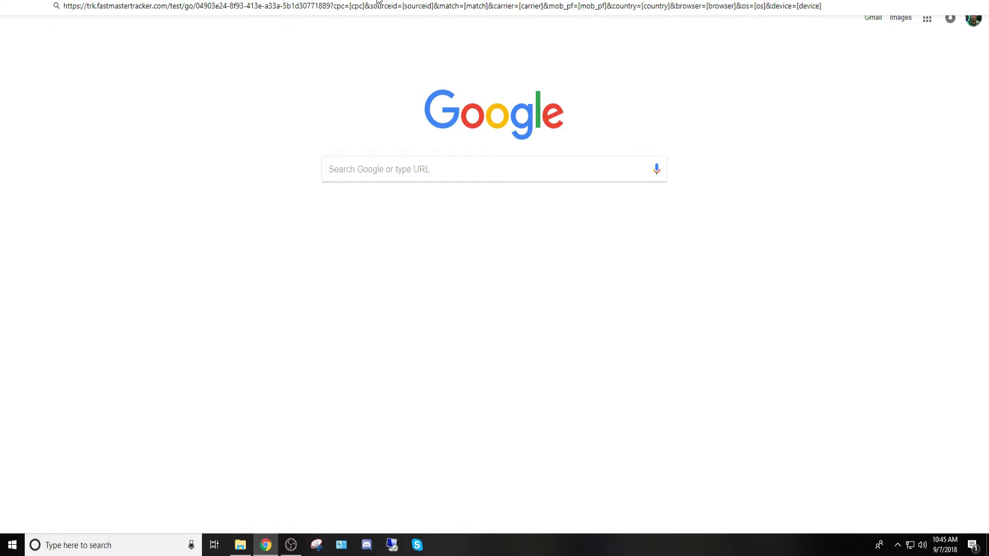
key(Return)
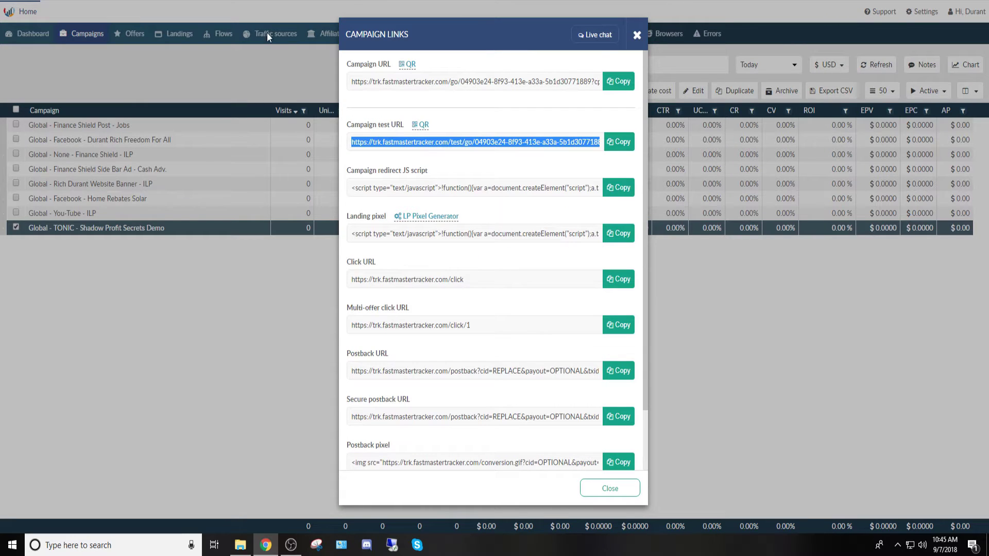
click(637, 34)
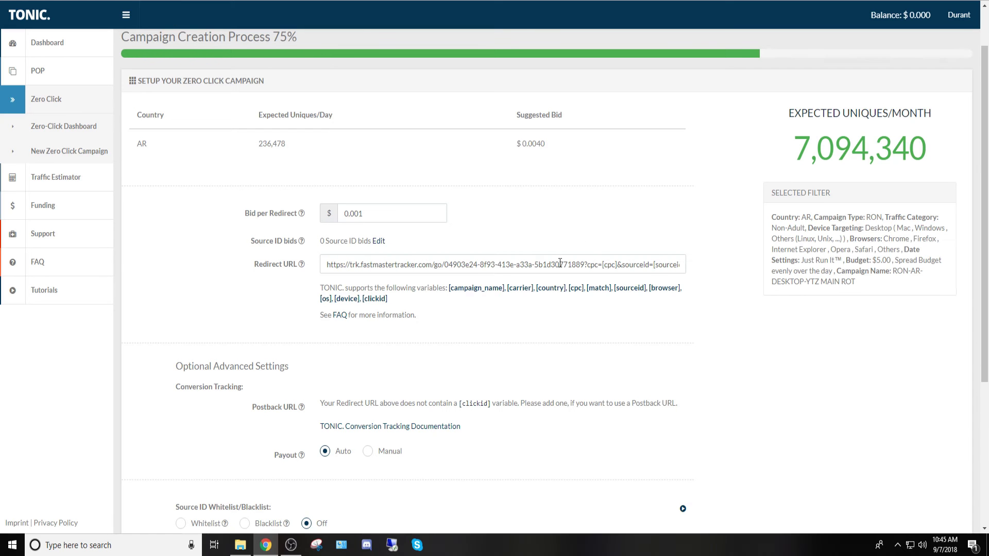
Save the Zero Click campaign as paused and go to the TONIC dashboard.
scroll(625, 311, down, 2)
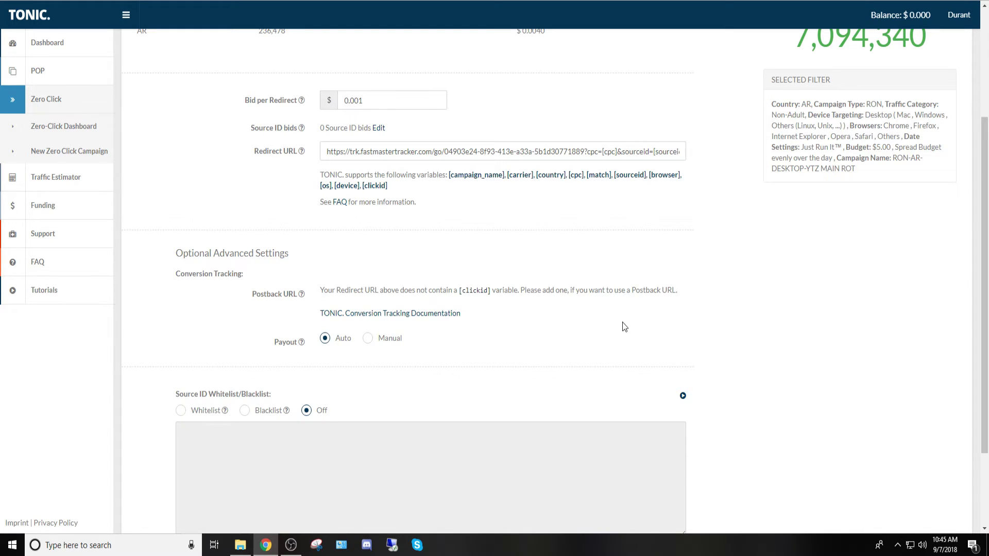
scroll(624, 327, down, 1)
scroll(644, 315, down, 1)
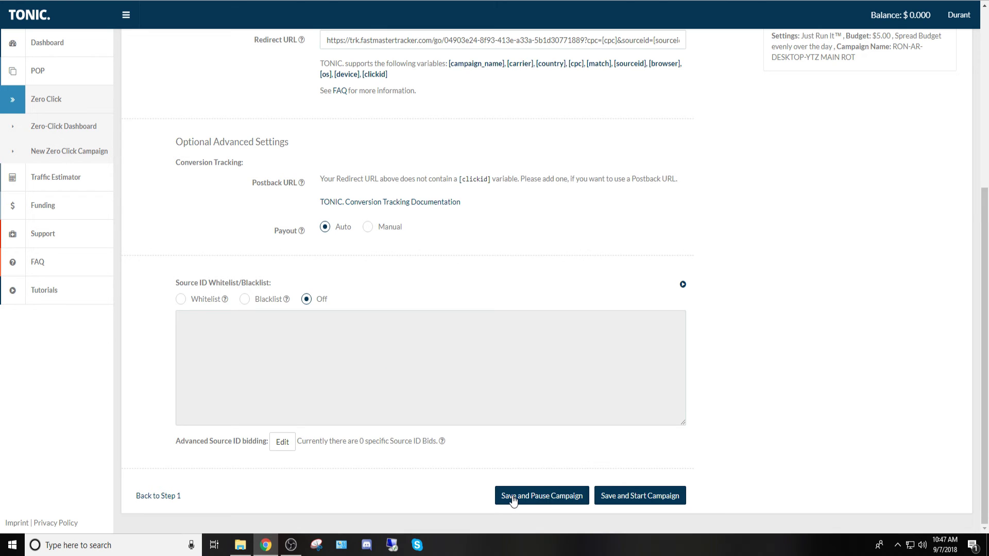
click(546, 500)
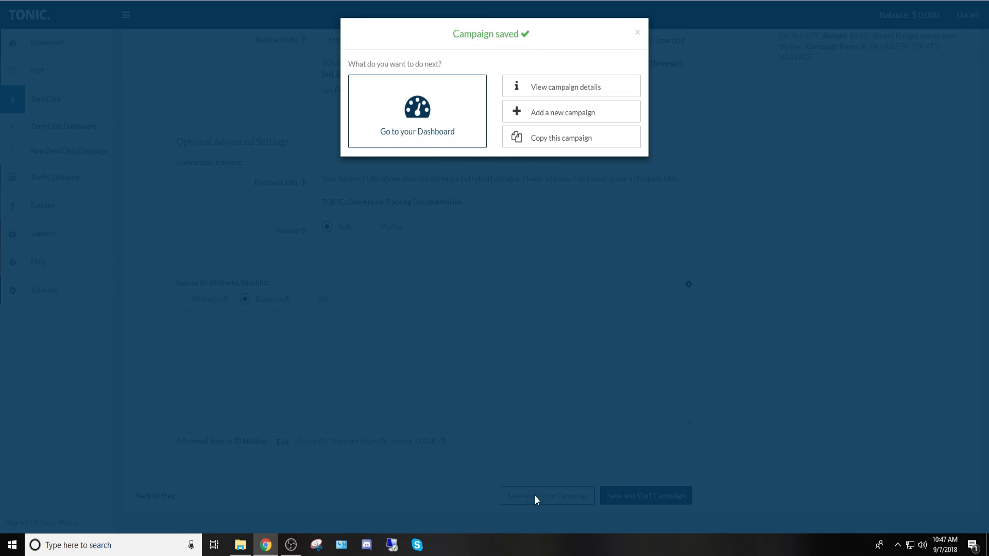
click(412, 125)
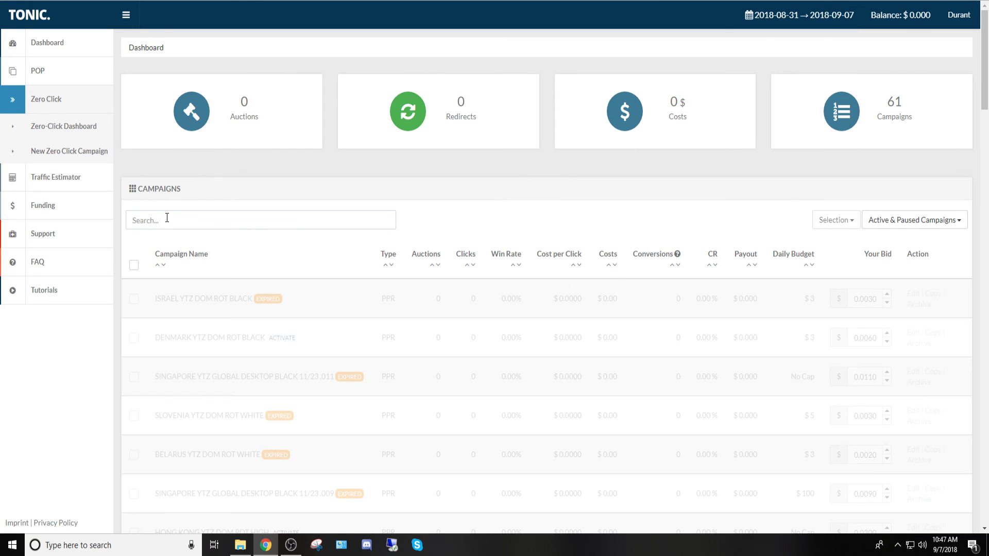
Search the dashboard's campaign list for YTZ and limit it to paused campaigns.
click(168, 222)
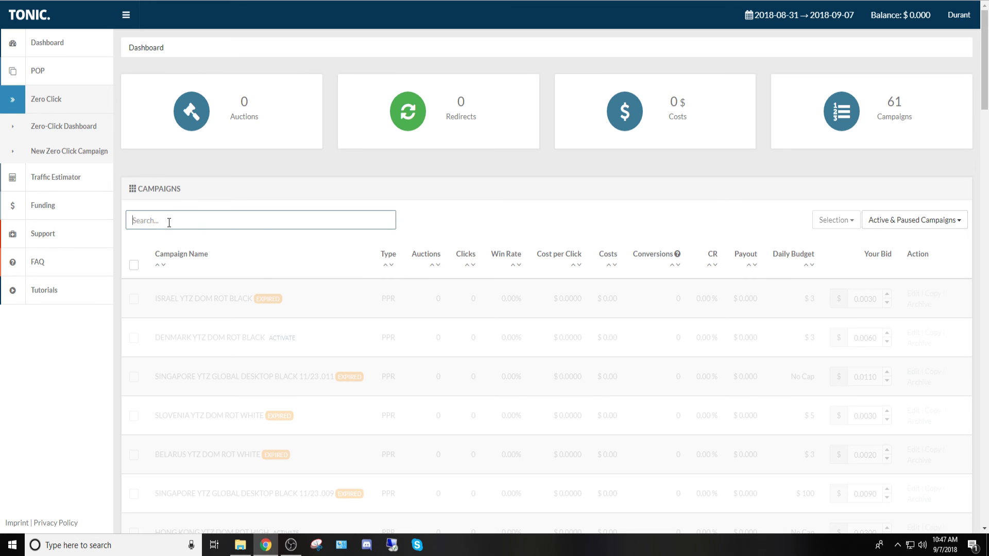
text(YTZ)
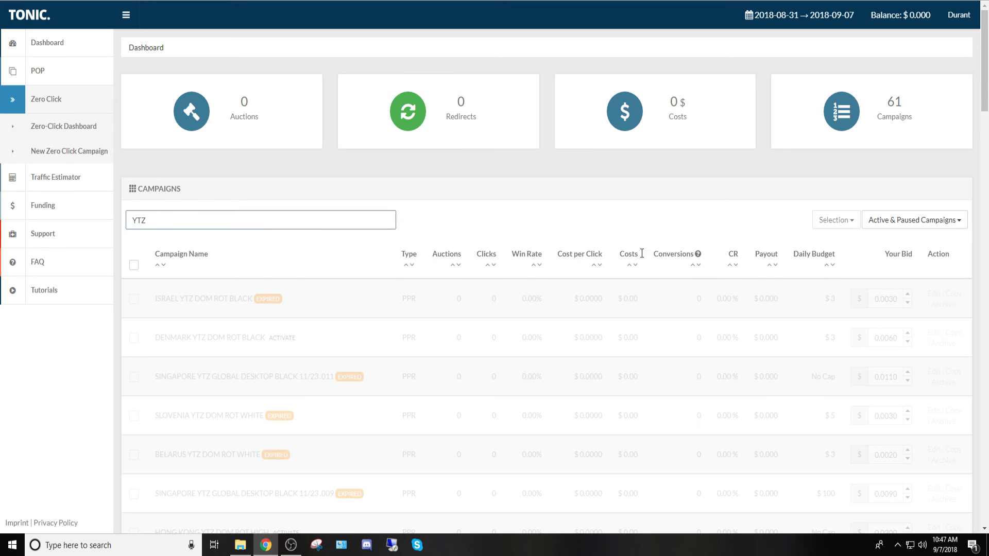
click(921, 226)
click(924, 255)
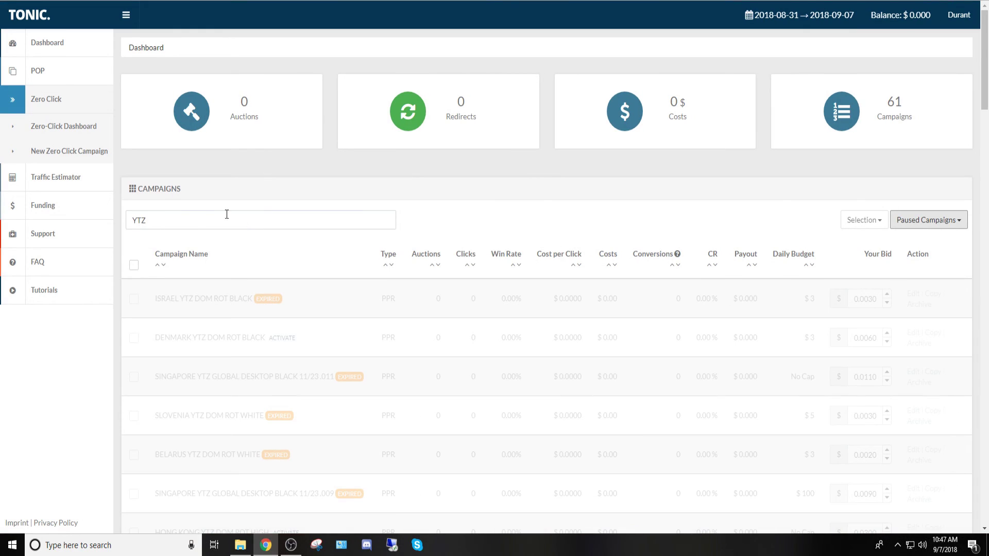
Replace the campaign search with "ytz main" to locate the RON-AR-DESKTOP-YTZ MAIN ROT campaign.
click(197, 219)
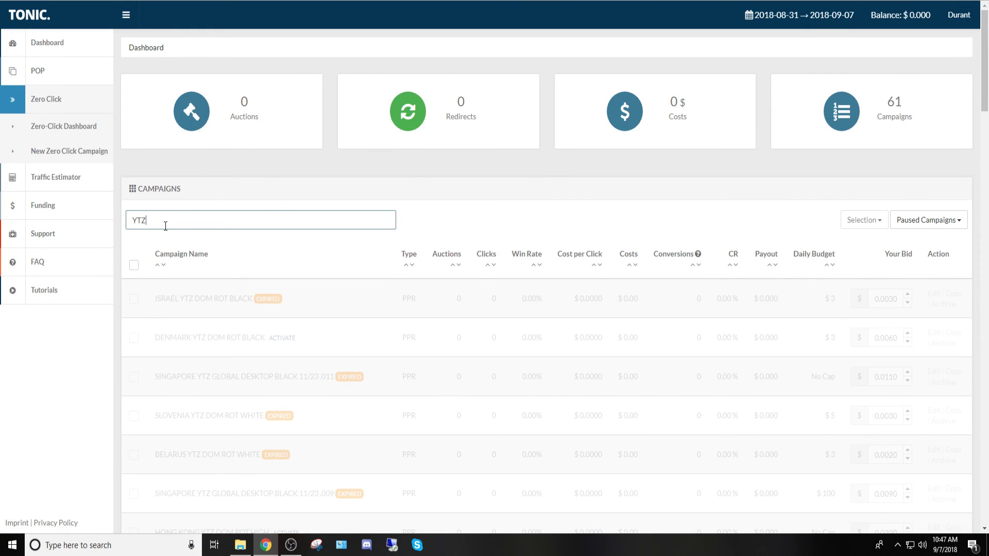
drag(157, 221, 131, 223)
text(YT)
key(BackSpace)
key(BackSpace)
text(y)
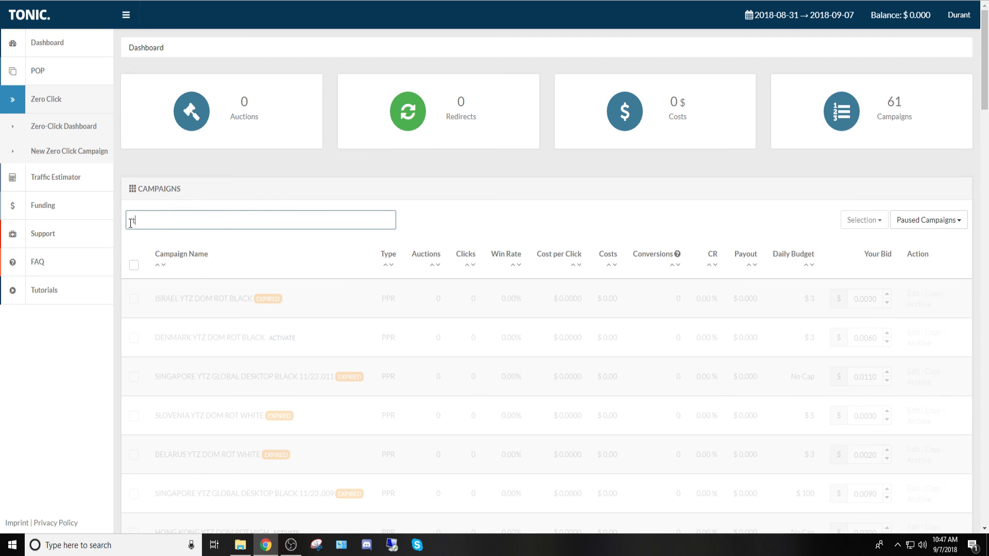
text(tz)
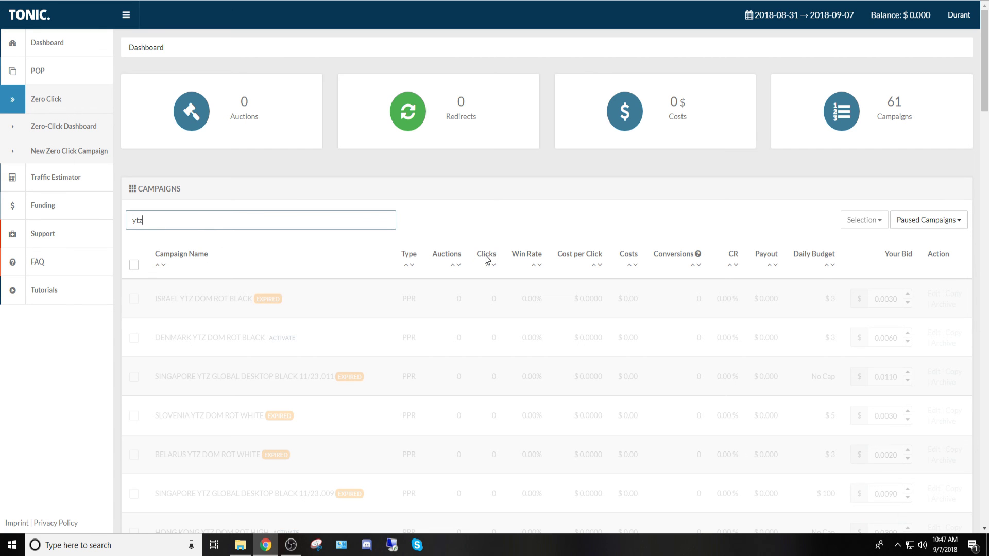
scroll(332, 291, down, 2)
scroll(331, 289, up, 1)
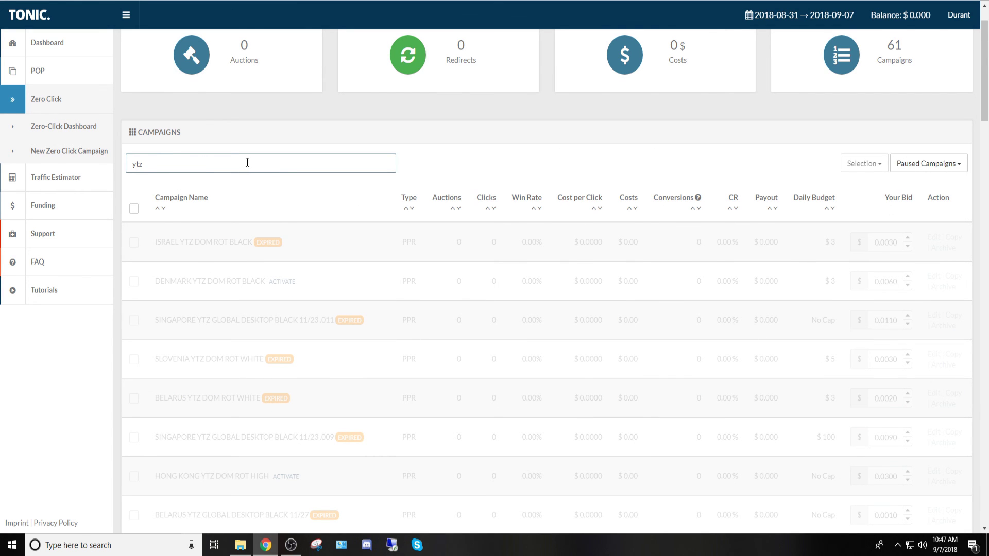
text(main)
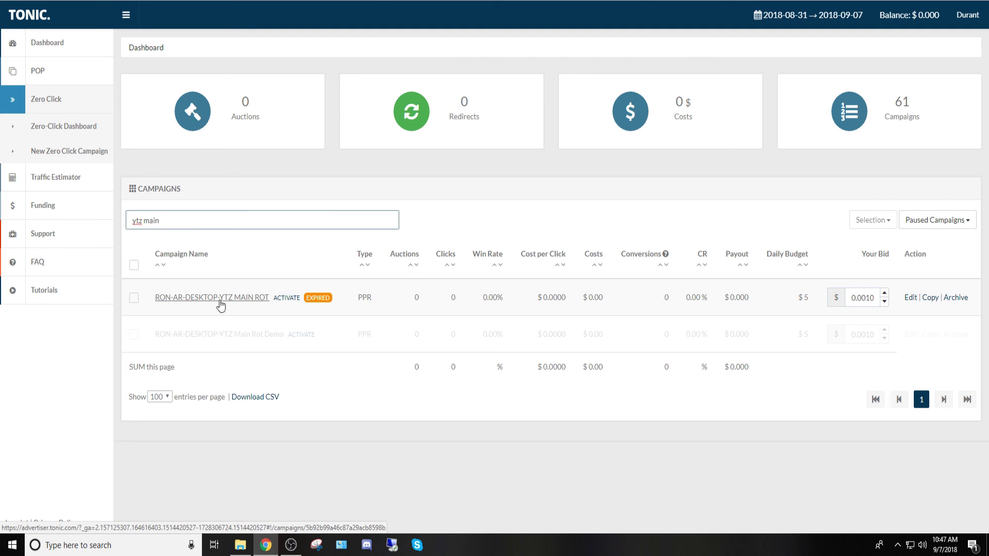
click(255, 301)
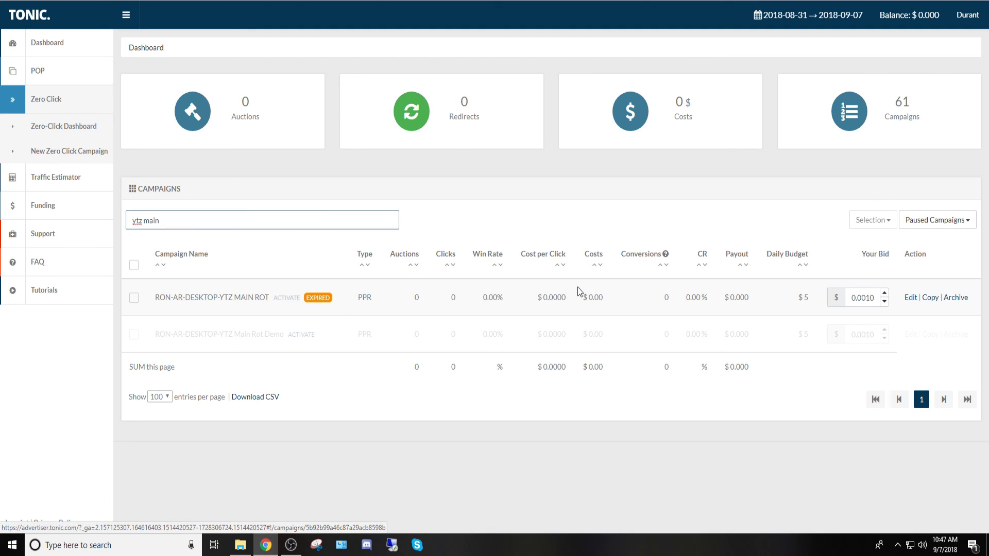